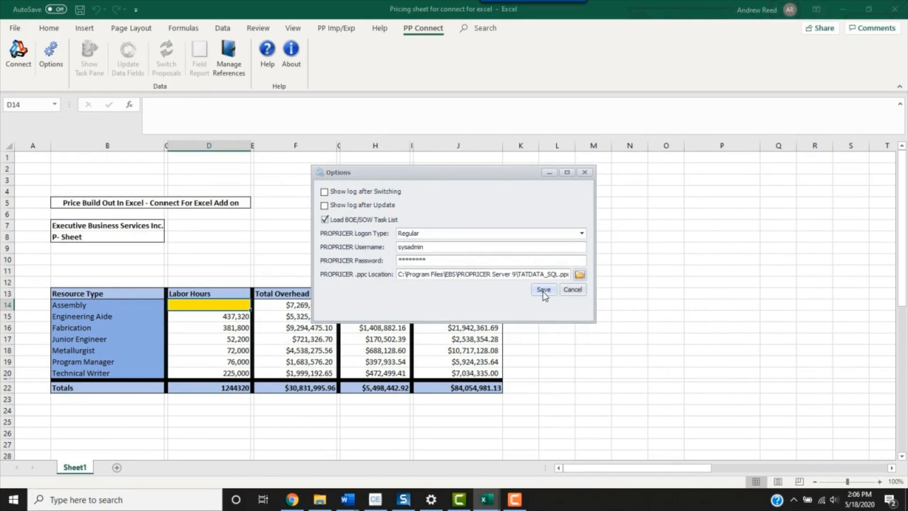
Save the connection options with the .ppc location as set and connect the workbook to PROPRICER
left_click_drag(559, 274, 601, 277)
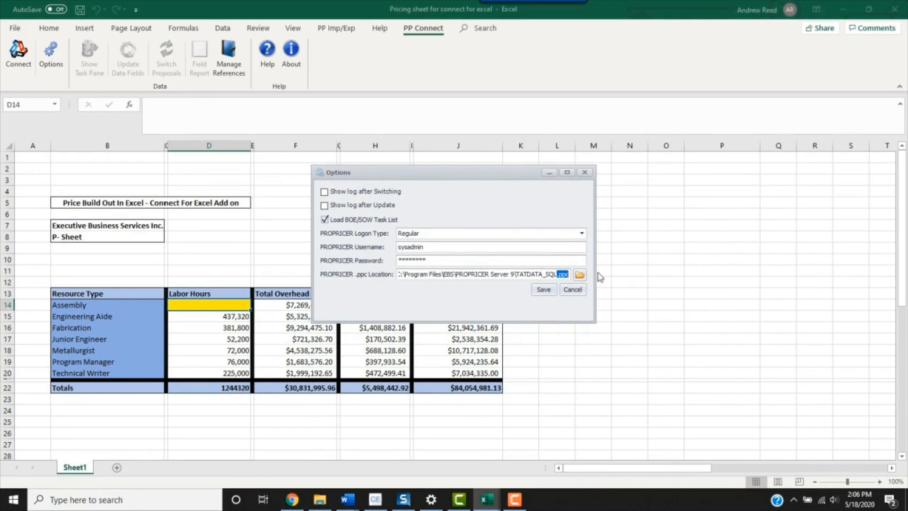
left_click(543, 289)
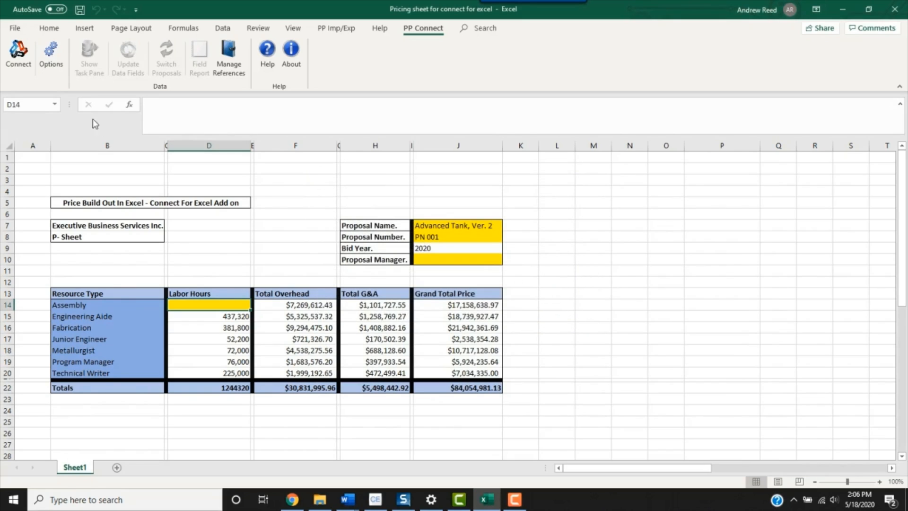
left_click(22, 63)
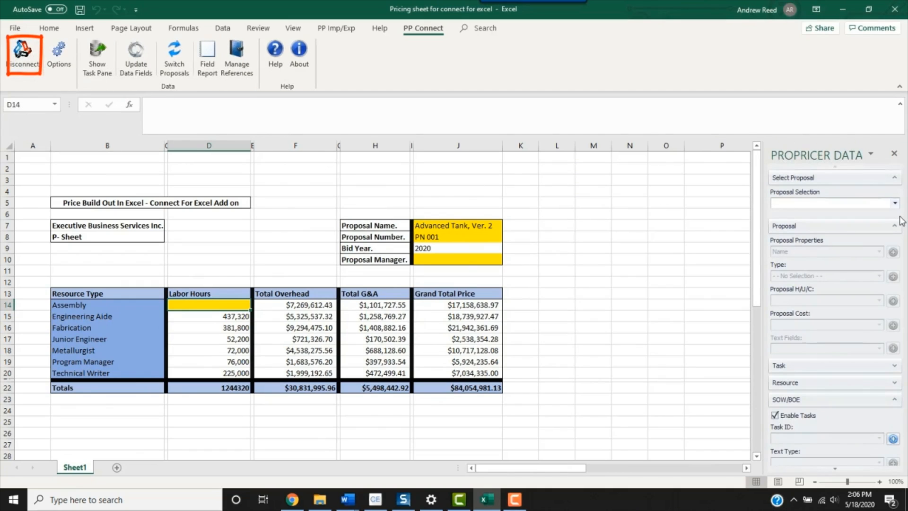
Examine the Resource, Tables and Options sections of the PROPRICER data pane, leaving every section below the proposal selection collapsed
left_click(894, 227)
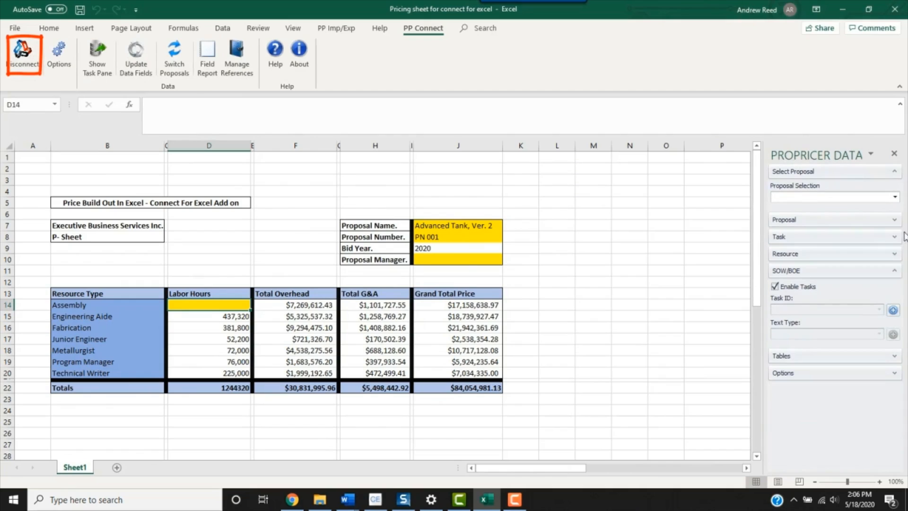
left_click(894, 271)
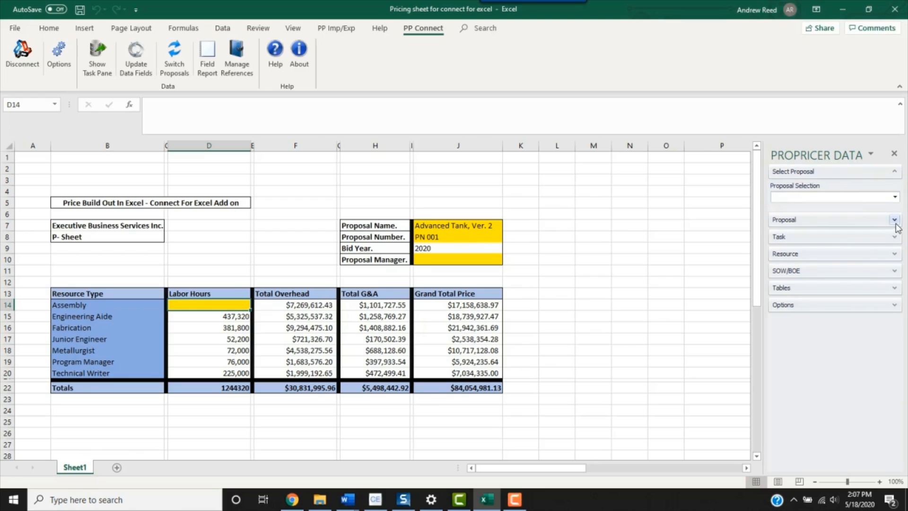
left_click(891, 254)
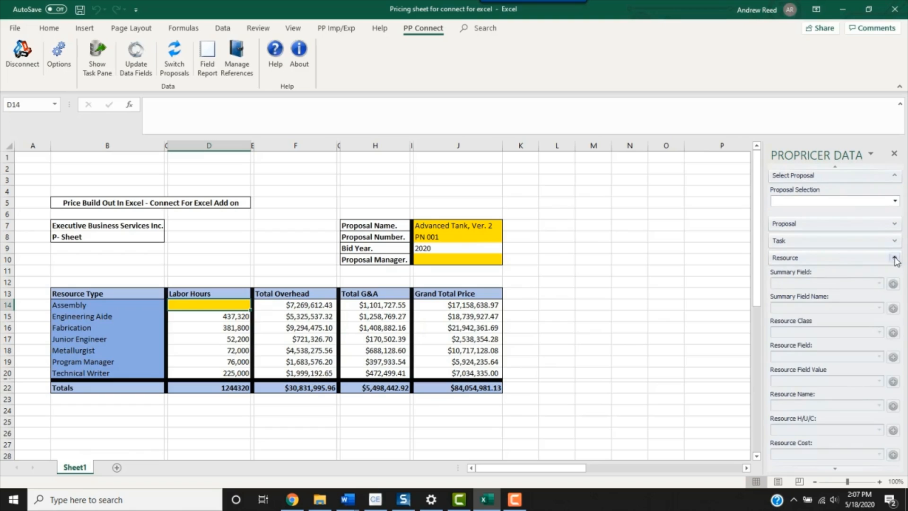
left_click(894, 259)
left_click(894, 288)
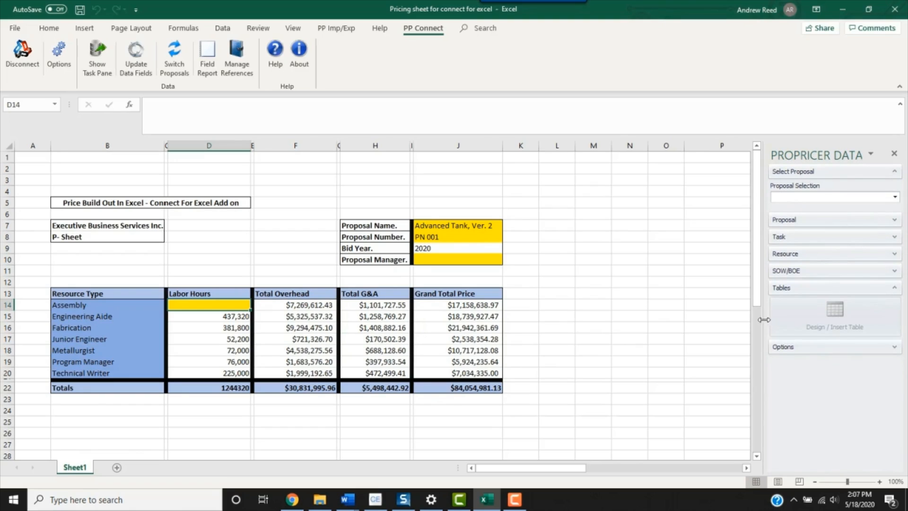
left_click(894, 289)
left_click(894, 305)
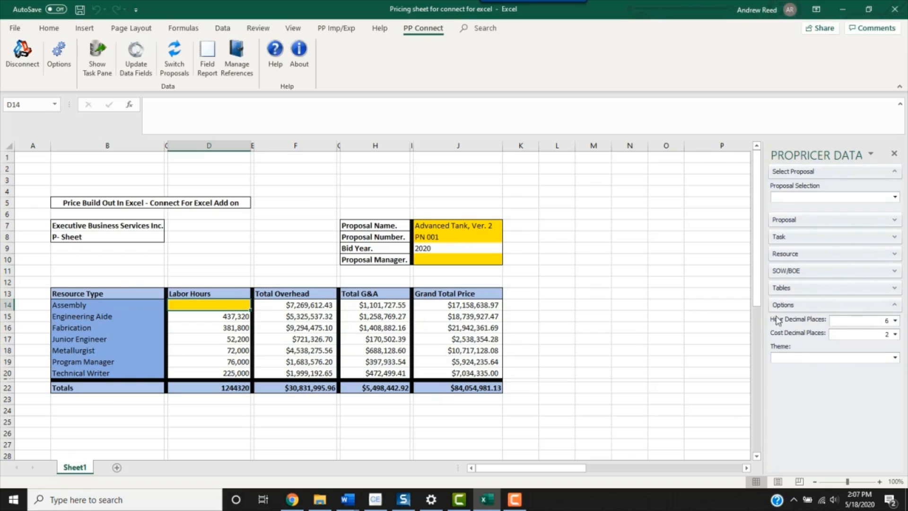
left_click(894, 305)
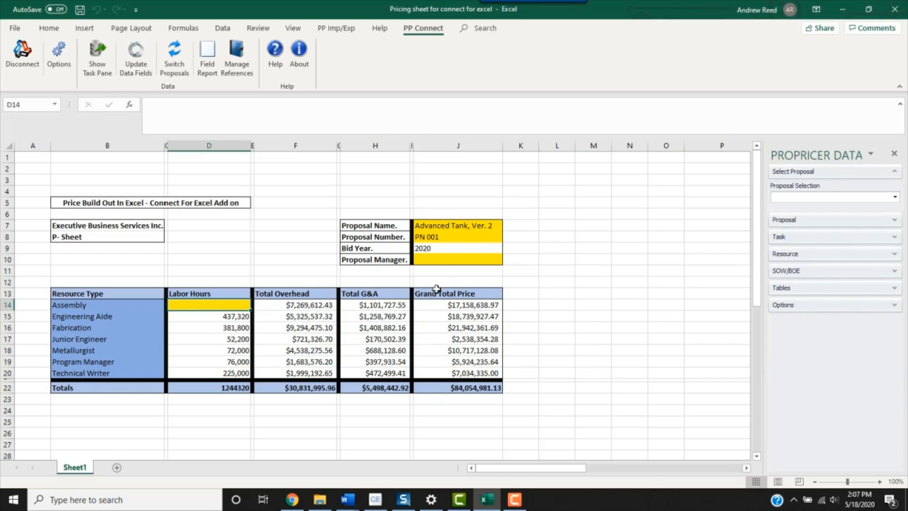
Choose Advanced Tank, Ver. 2 as the source proposal for the data fields
left_click(442, 260)
left_click(205, 302)
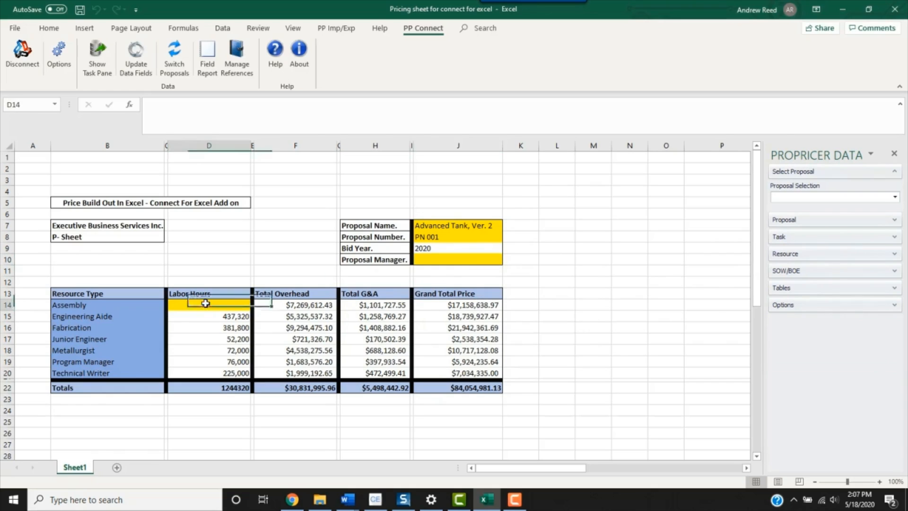
left_click(468, 264)
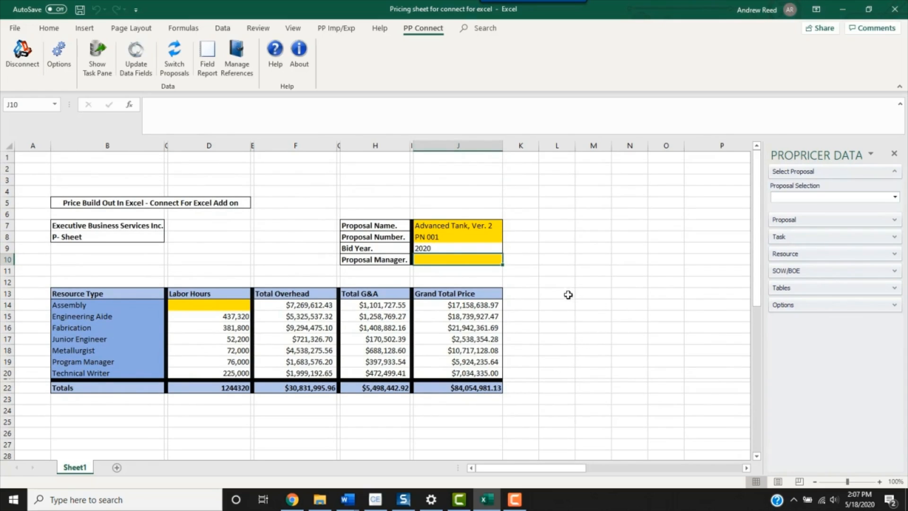
left_click(895, 198)
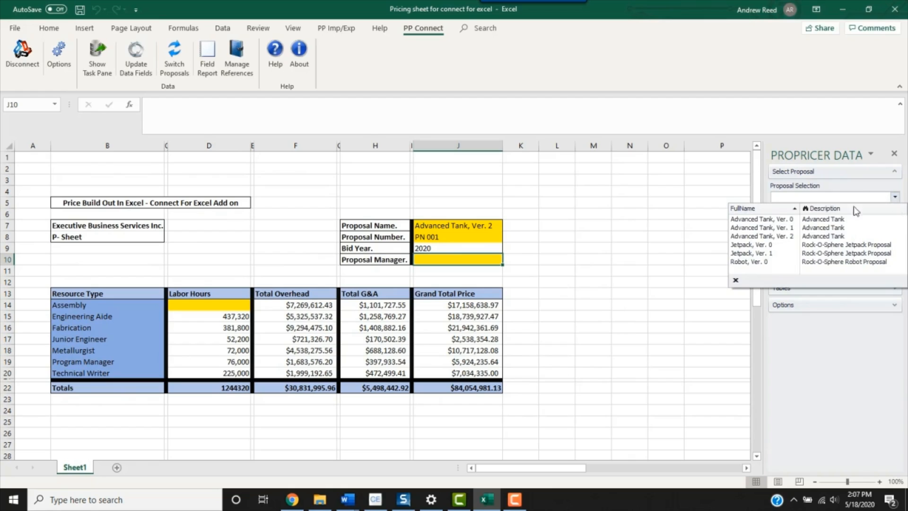
left_click(780, 238)
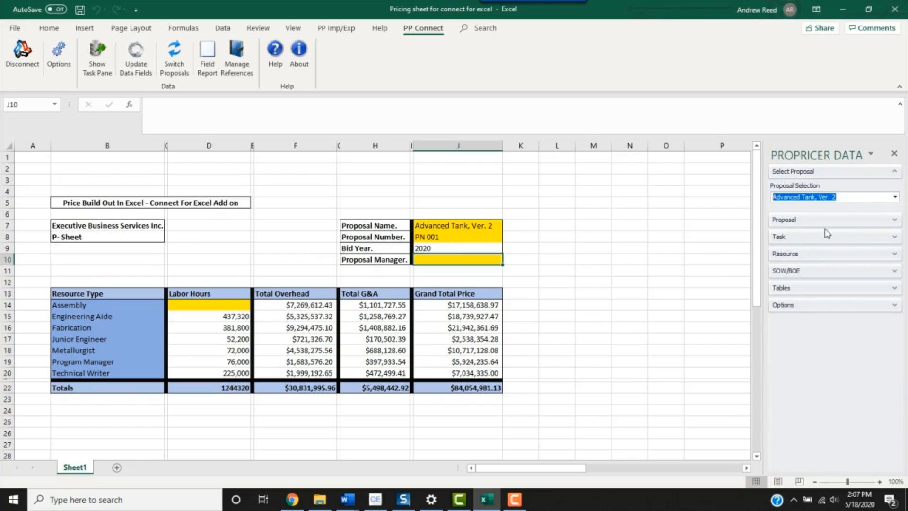
Insert the proposal's Manager property into the Proposal Manager cell J10
left_click(444, 256)
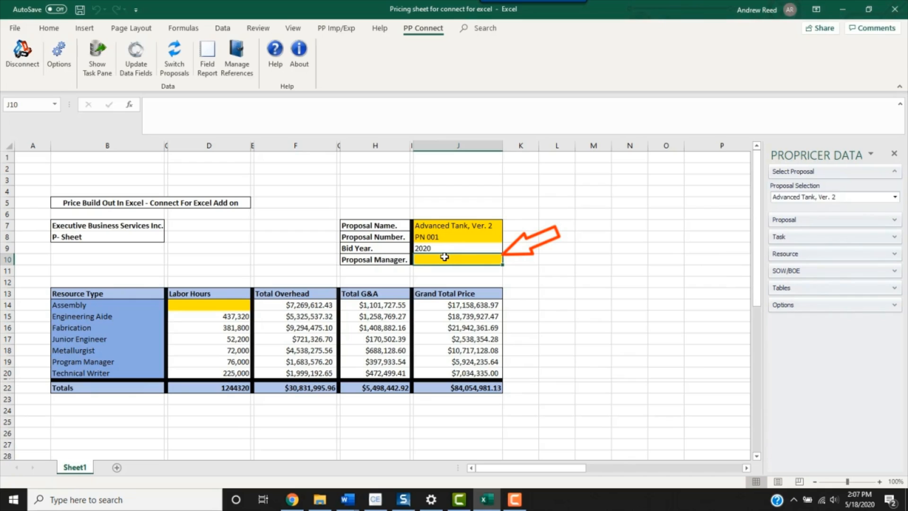
left_click(893, 221)
left_click(877, 245)
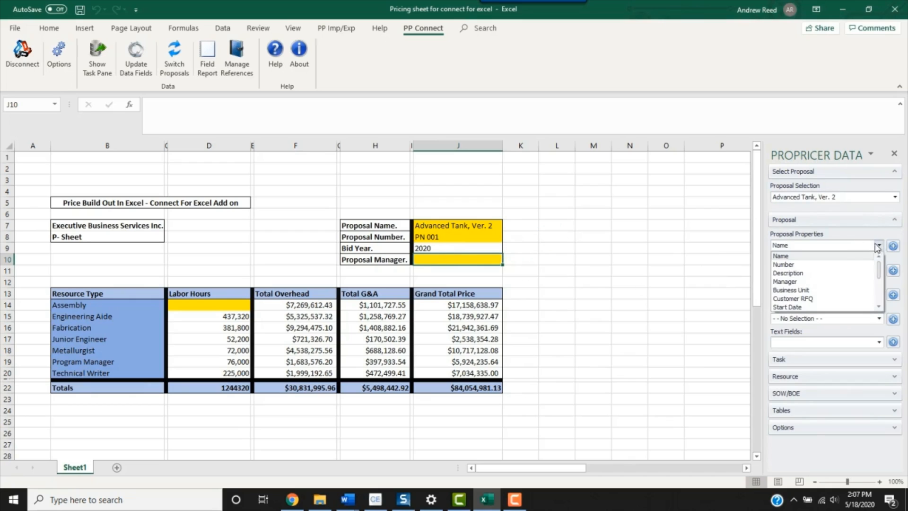
left_click(802, 282)
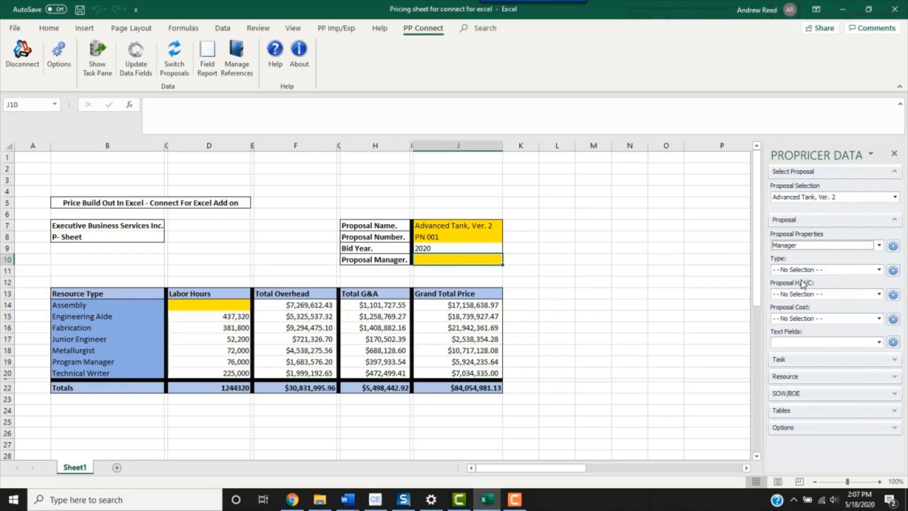
left_click(893, 246)
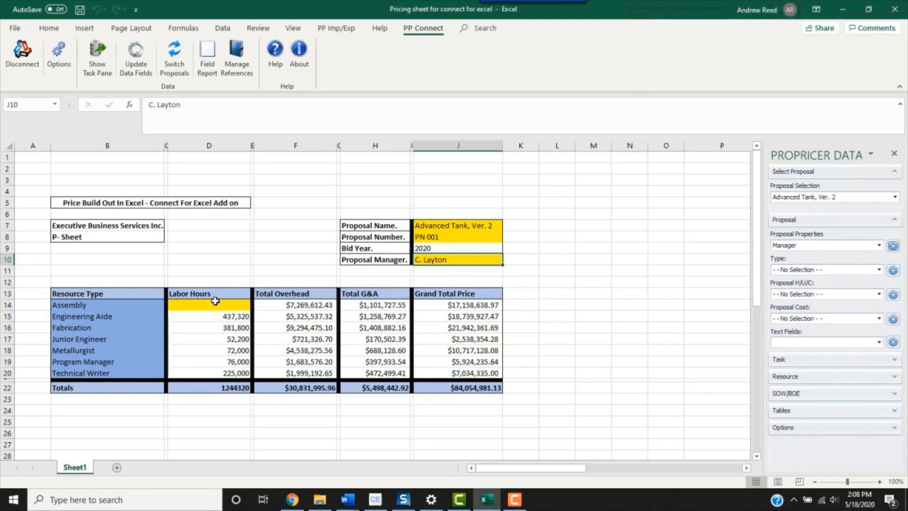
Insert the Hours of the Assembly resource into the Labor Hours cell D14, with the Proposal and Resource sections collapsed
left_click(196, 304)
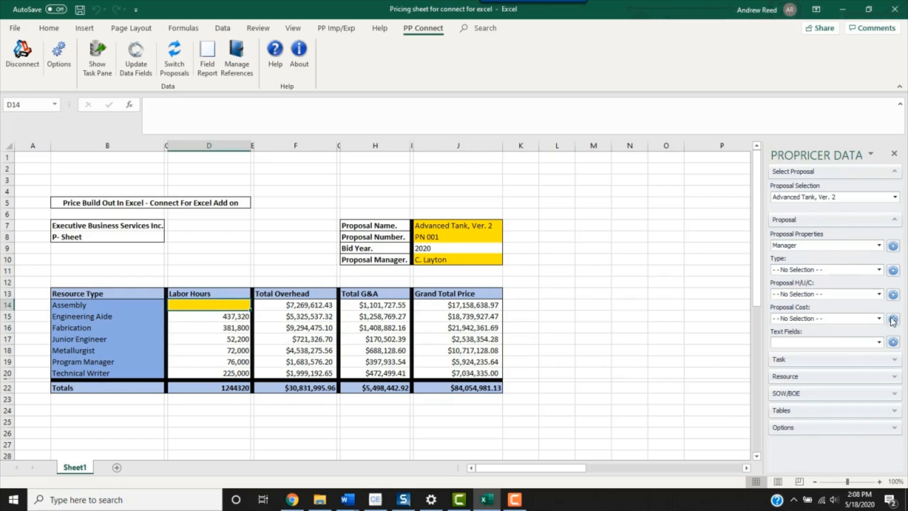
left_click(894, 220)
left_click(894, 253)
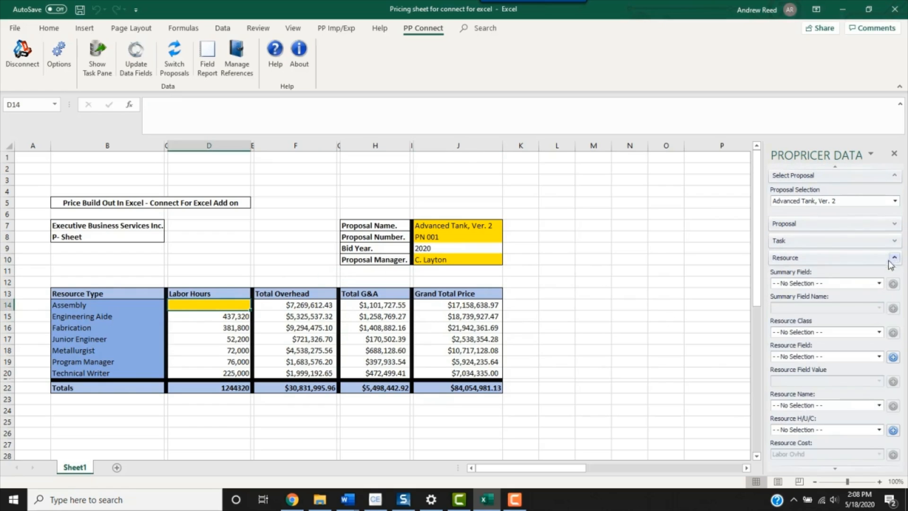
left_click(879, 405)
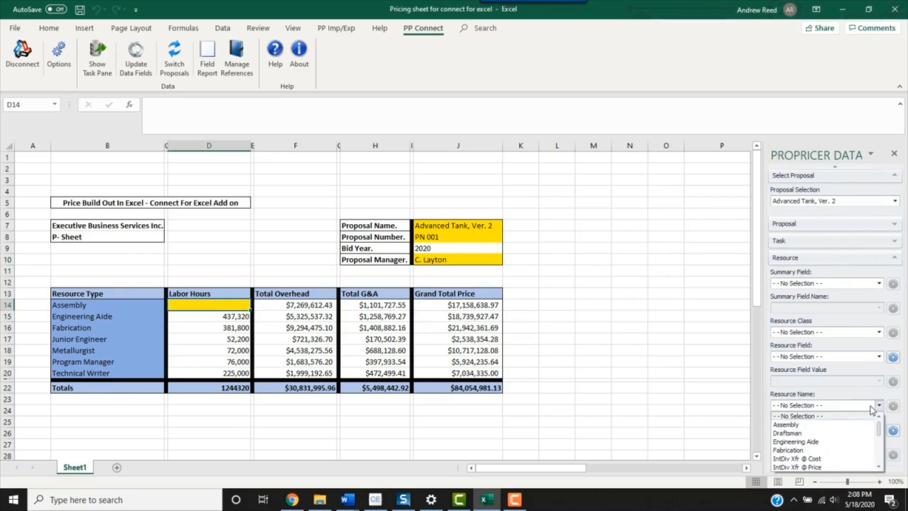
left_click(816, 428)
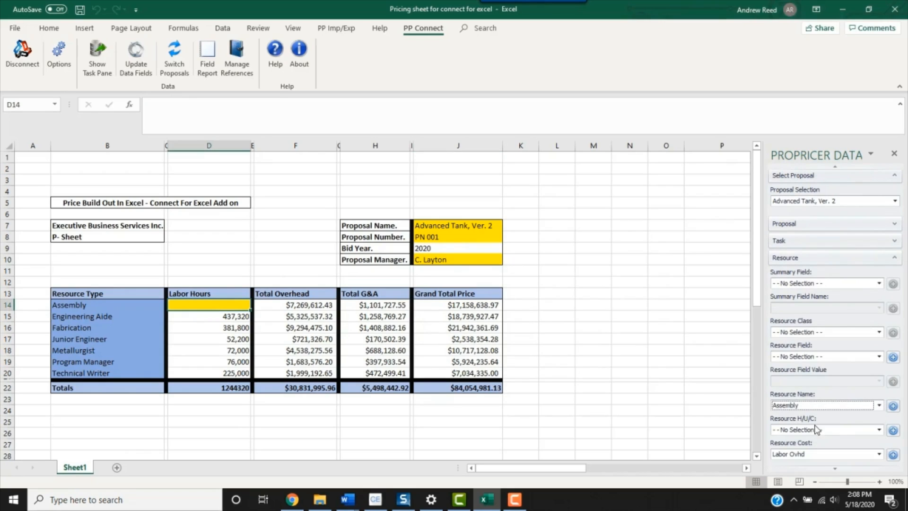
left_click(879, 430)
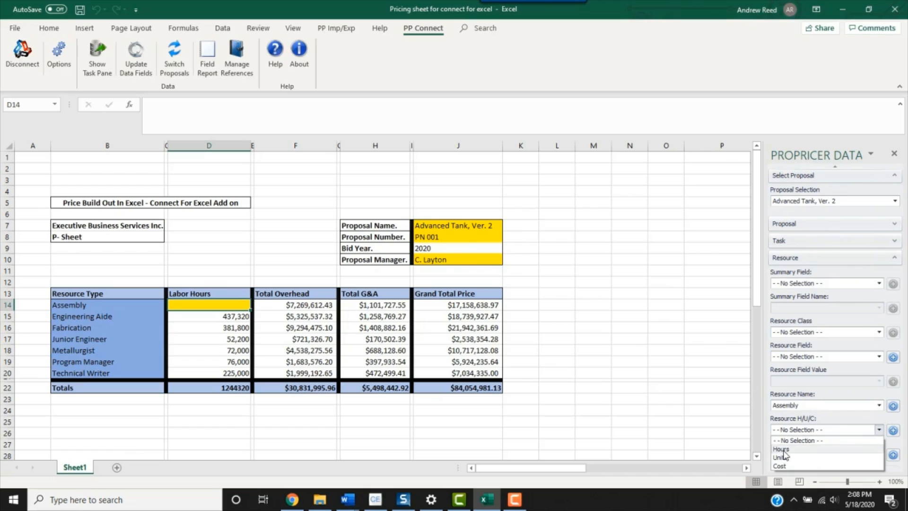
left_click(782, 450)
left_click(892, 431)
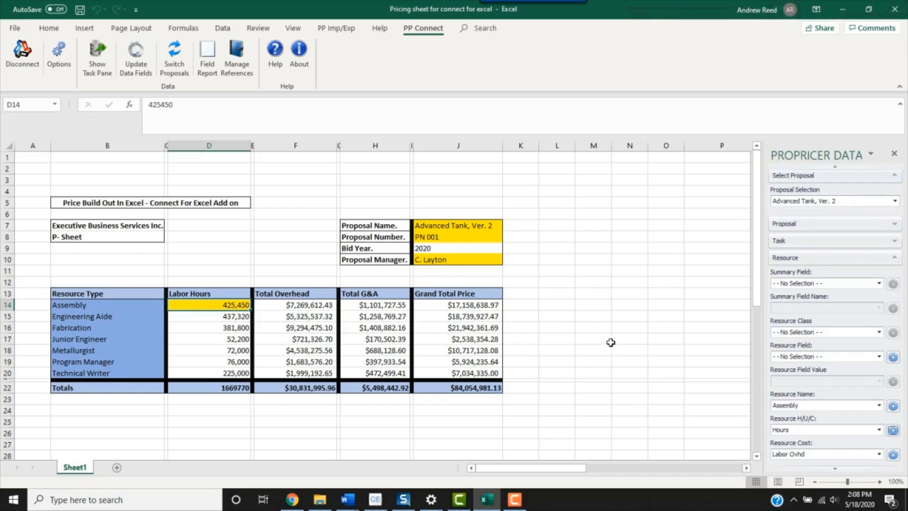
left_click(896, 259)
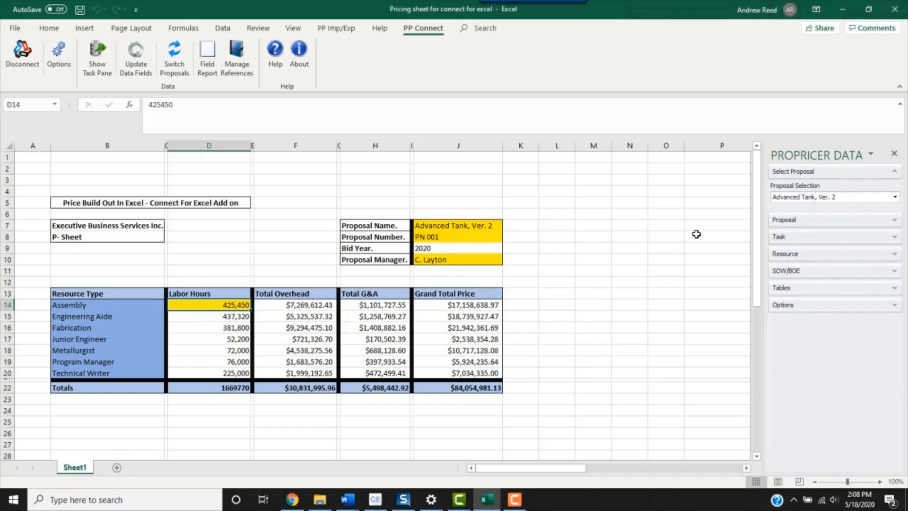
Open the update of all data references in the workbook and cancel it
left_click(140, 62)
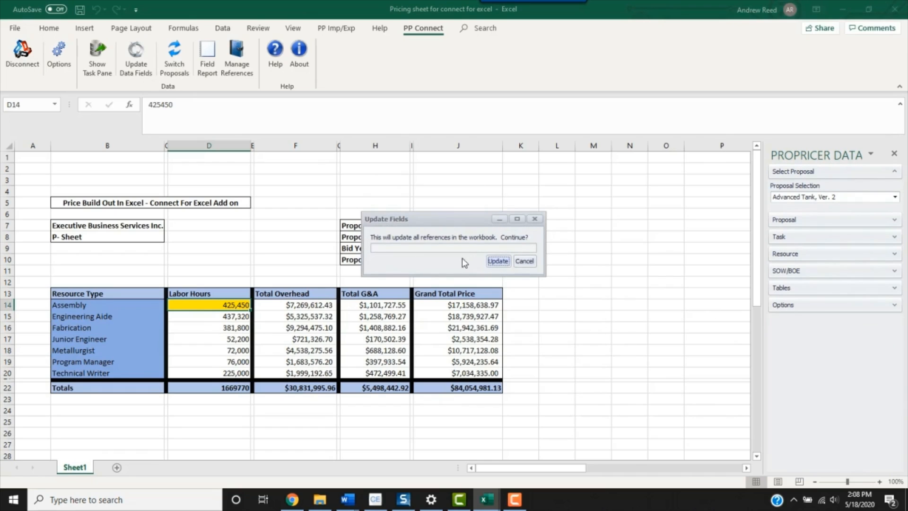
left_click(524, 262)
Design and insert a PROPRICER table at cell X5 with Resource as rows, Year as columns and Tot Price as data
left_click_drag(517, 467, 620, 476)
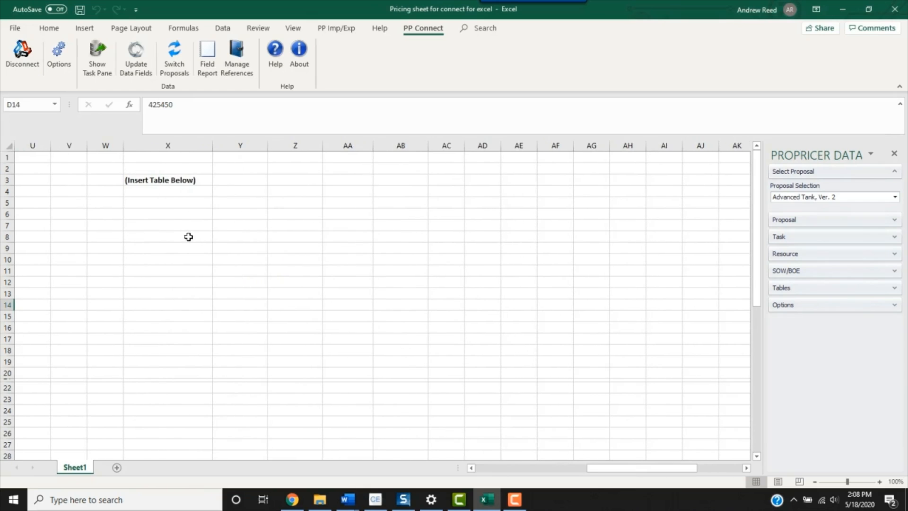
left_click(161, 204)
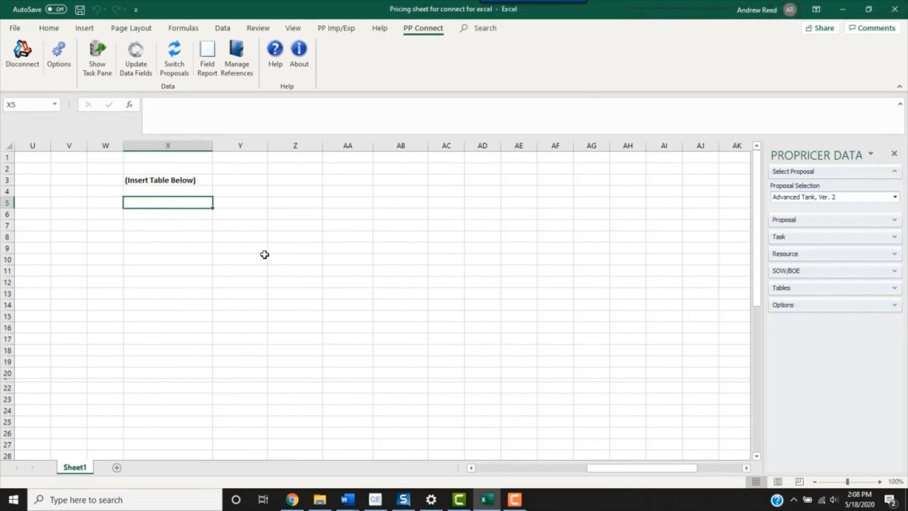
left_click(893, 288)
left_click(834, 321)
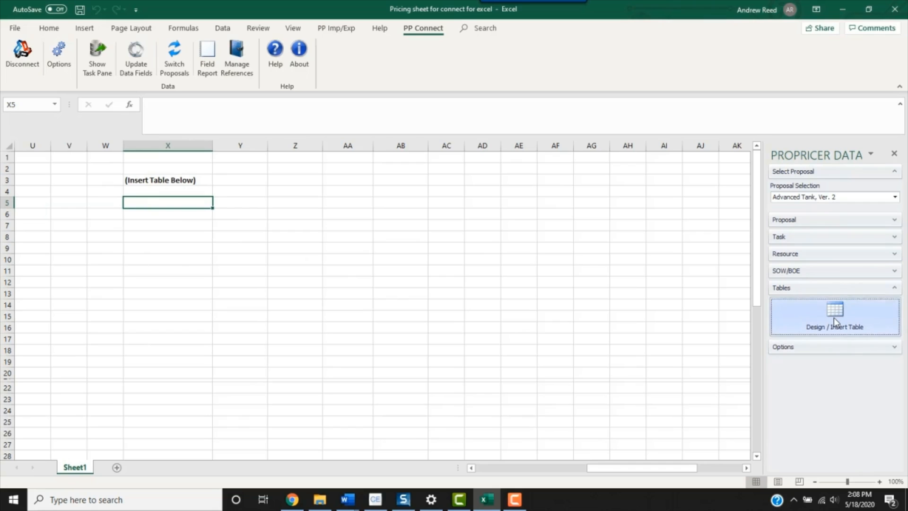
scroll(232, 194, "down", 4)
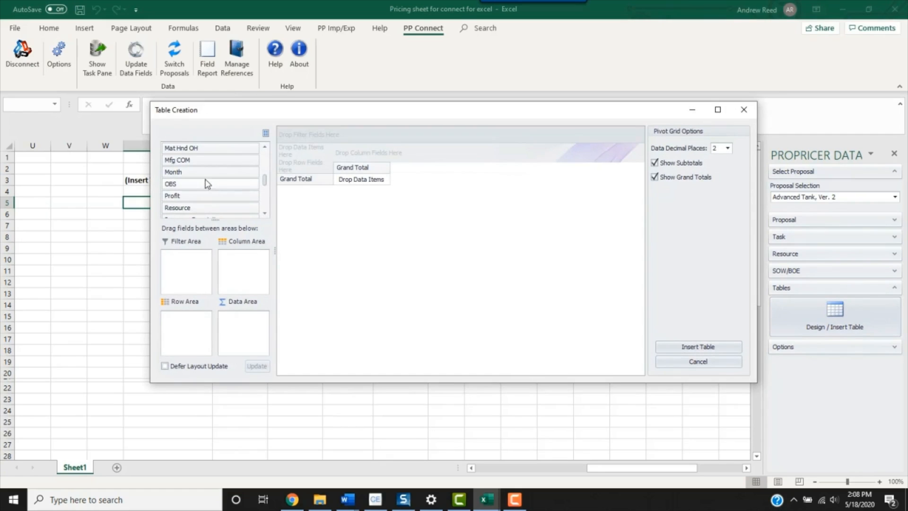
left_click_drag(197, 208, 191, 325)
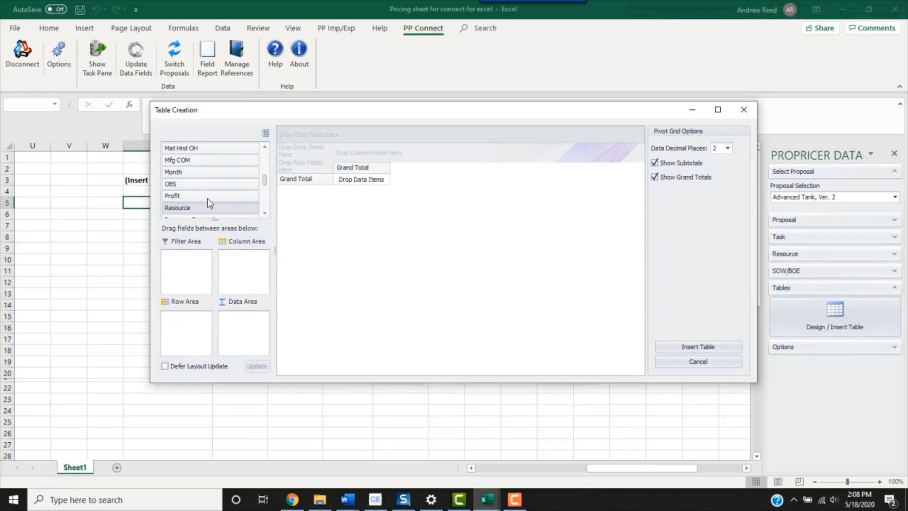
left_click_drag(209, 207, 249, 263)
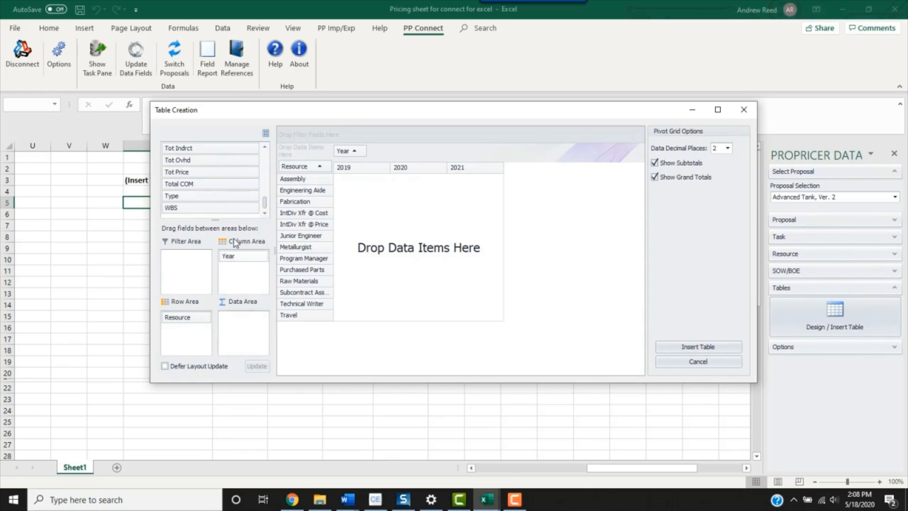
left_click_drag(187, 172, 255, 329)
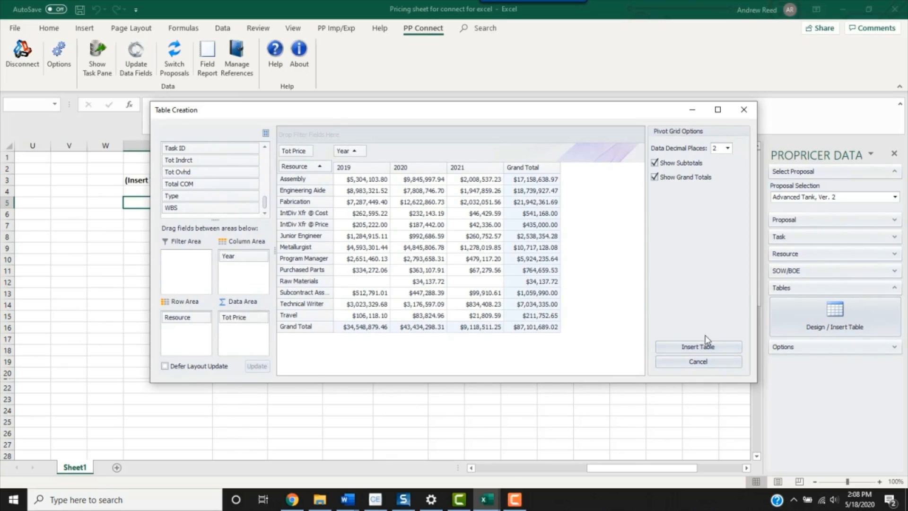
left_click(697, 348)
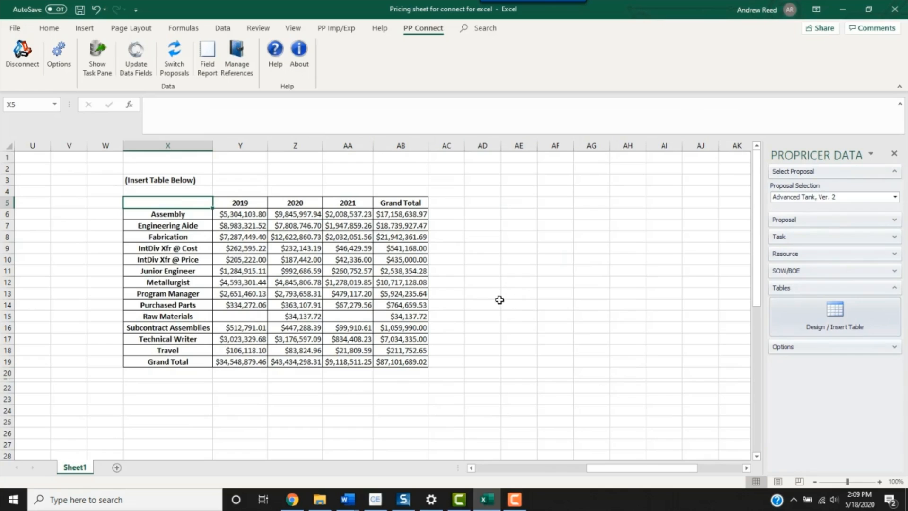
Switch the workbook's linked proposal from Advanced Tank, Ver. 2 to Advanced Tank, Ver. 1
left_click(174, 61)
left_click(540, 236)
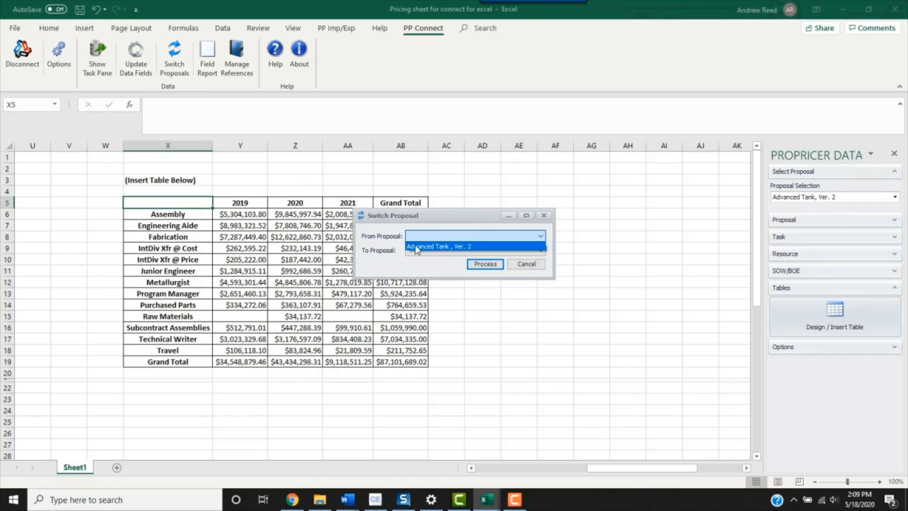
left_click(468, 246)
left_click(525, 251)
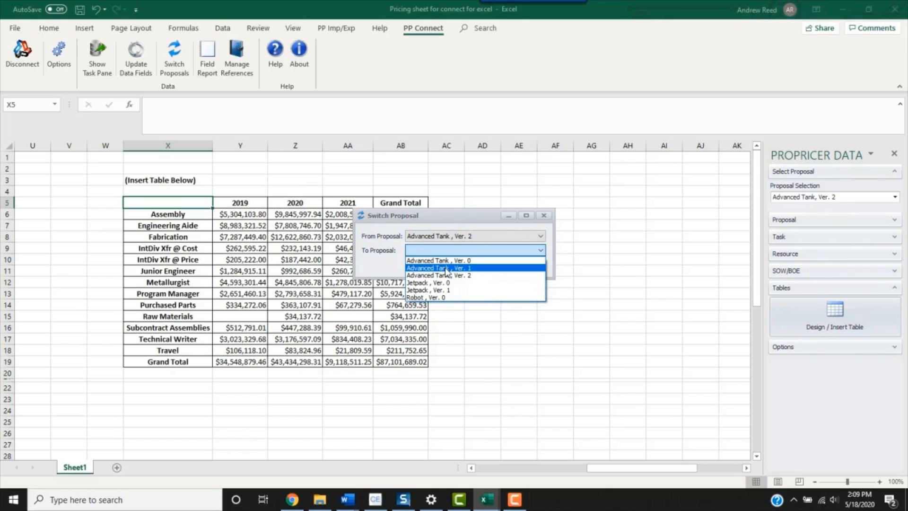
left_click(446, 268)
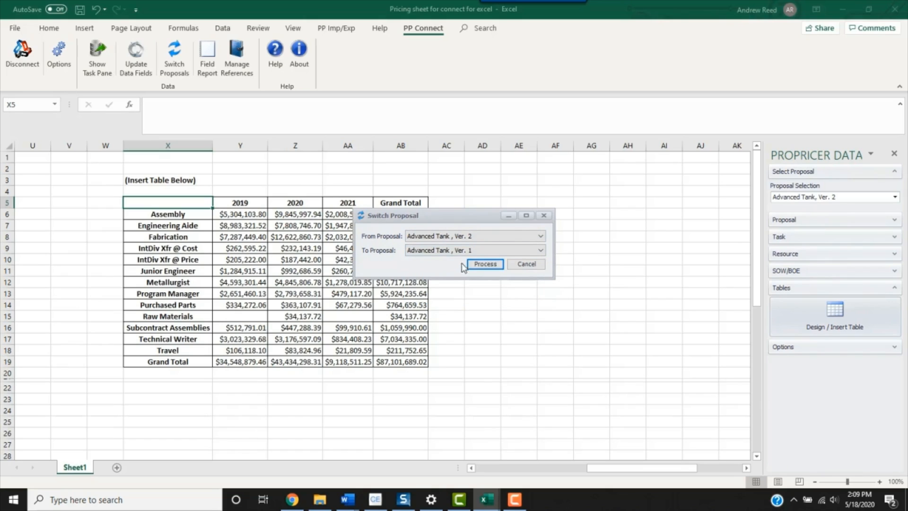
left_click(480, 268)
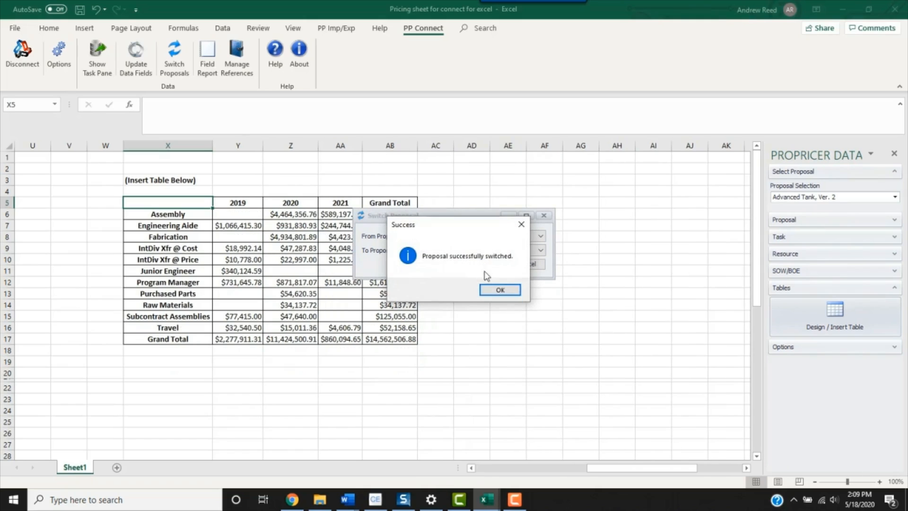
left_click(501, 289)
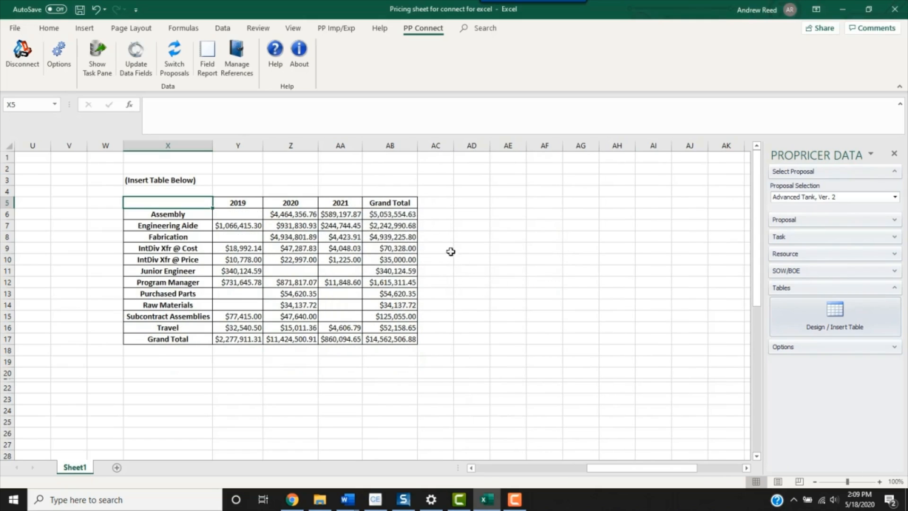
Review the resource pricing sheet and the comparison table of the two proposals after the switch
left_click_drag(614, 475, 609, 474)
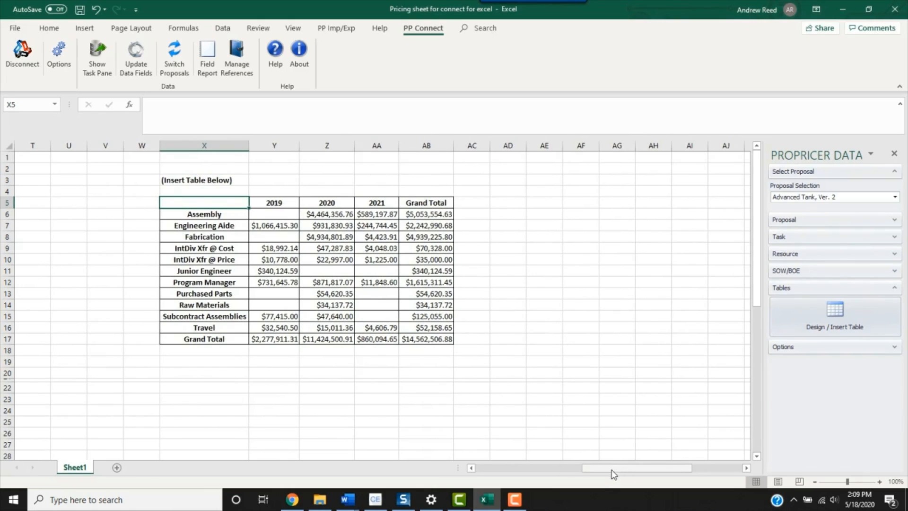
left_click_drag(606, 467, 493, 481)
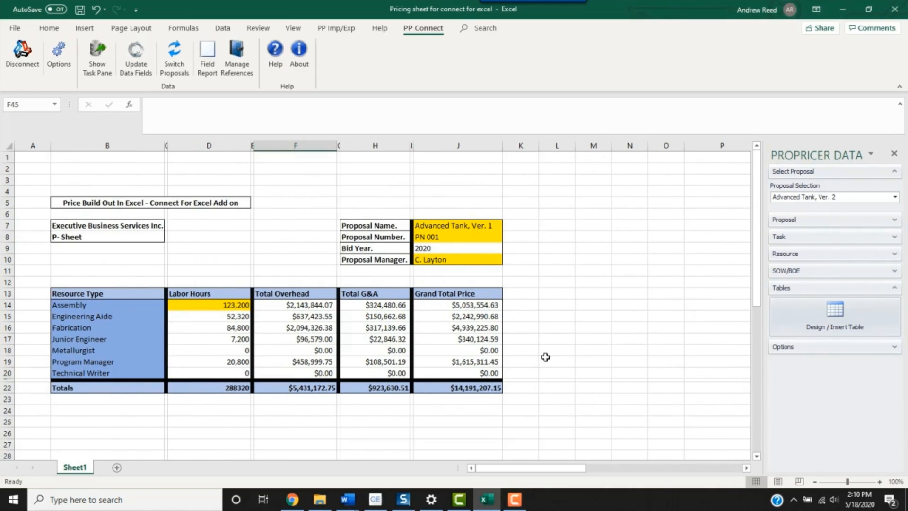
scroll(540, 357, "down", 8)
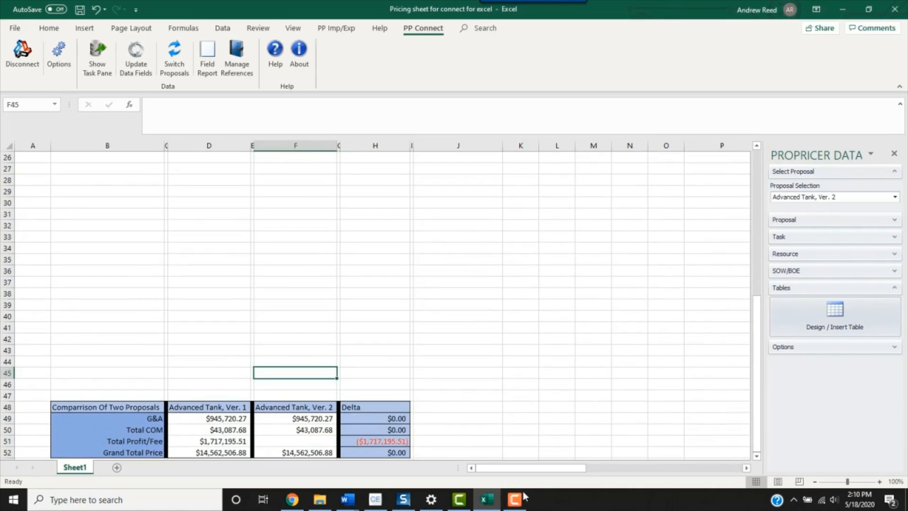
scroll(451, 397, "down", 6)
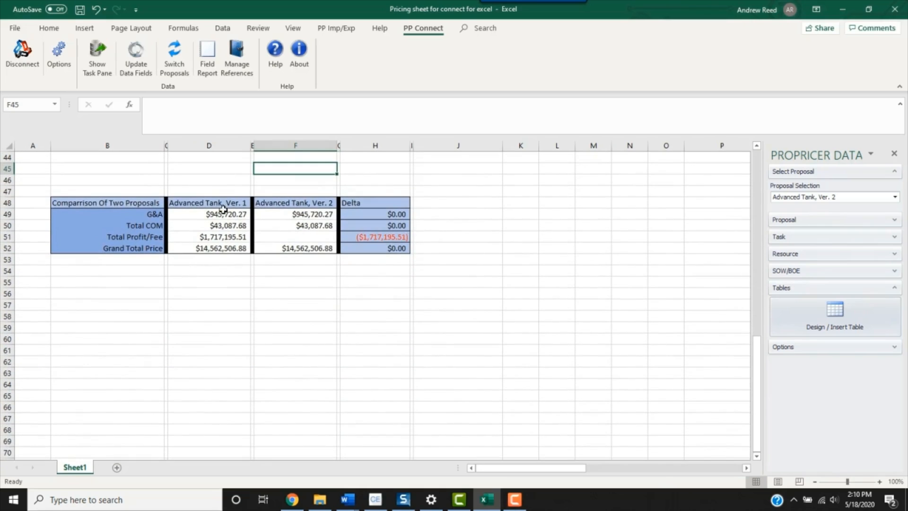
left_click(308, 249)
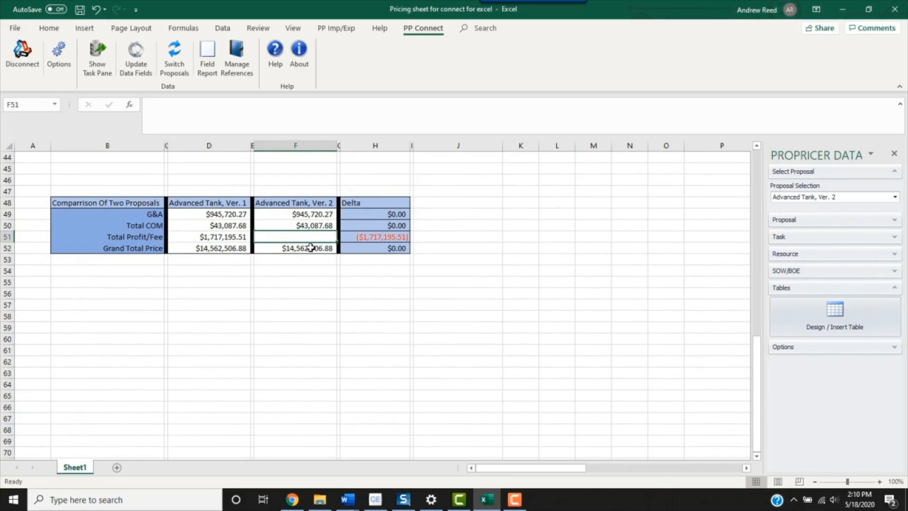
left_click(355, 281)
left_click(298, 236)
left_click(358, 272)
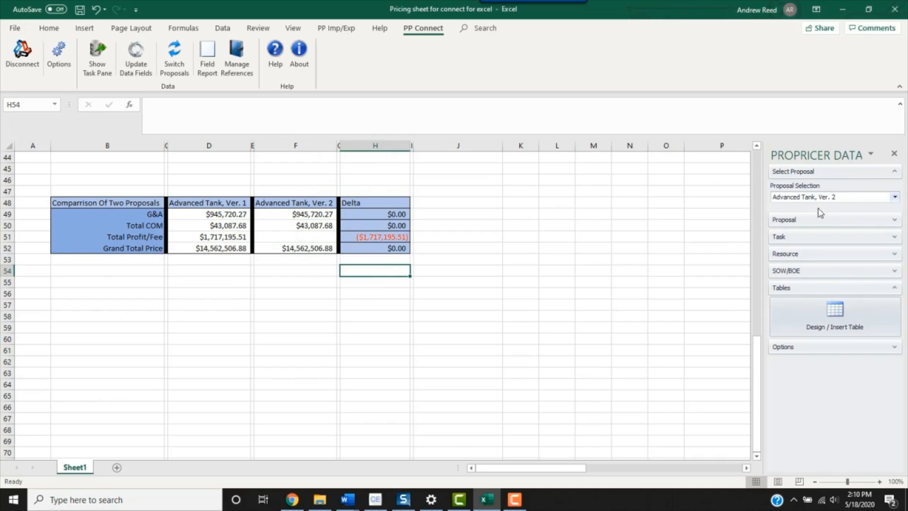
Insert the Profit proposal cost of Advanced Tank, Ver. 2 into the Total Profit/Fee cell F51
left_click(312, 237)
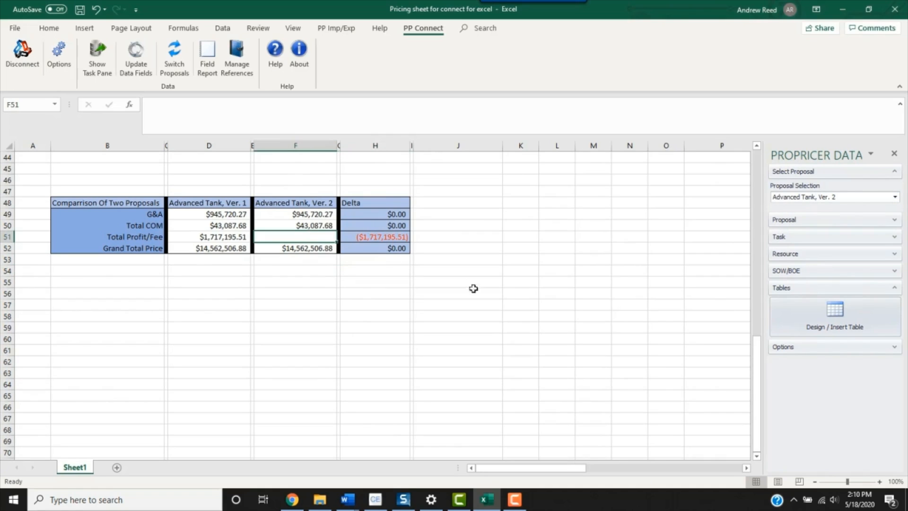
left_click(895, 220)
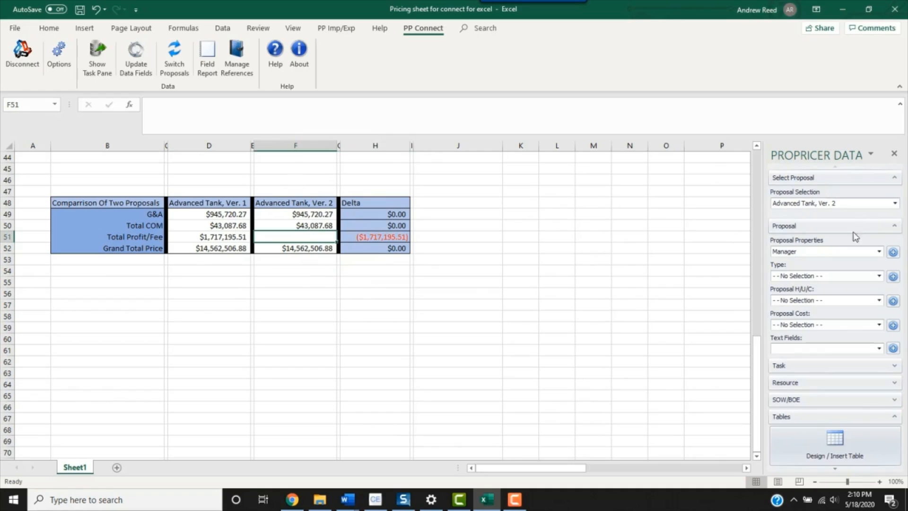
left_click(878, 325)
scroll(809, 362, "down", 5)
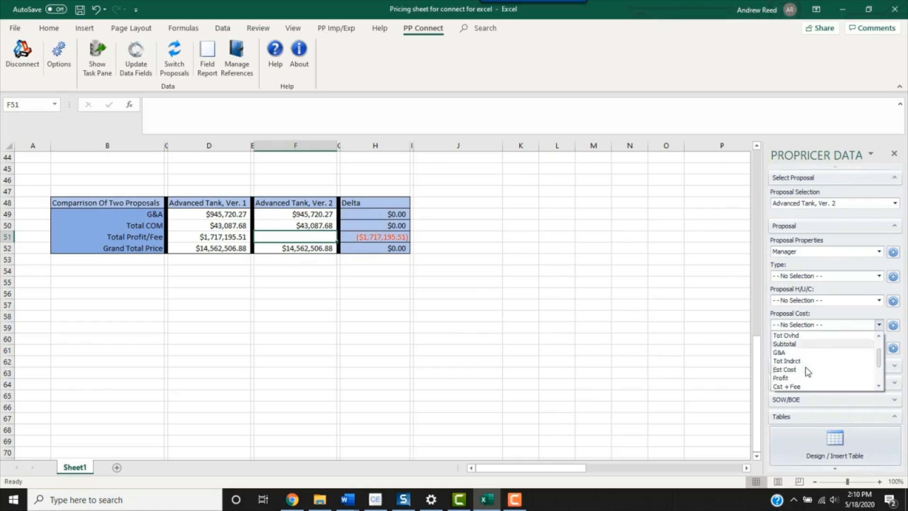
left_click(780, 335)
left_click(892, 325)
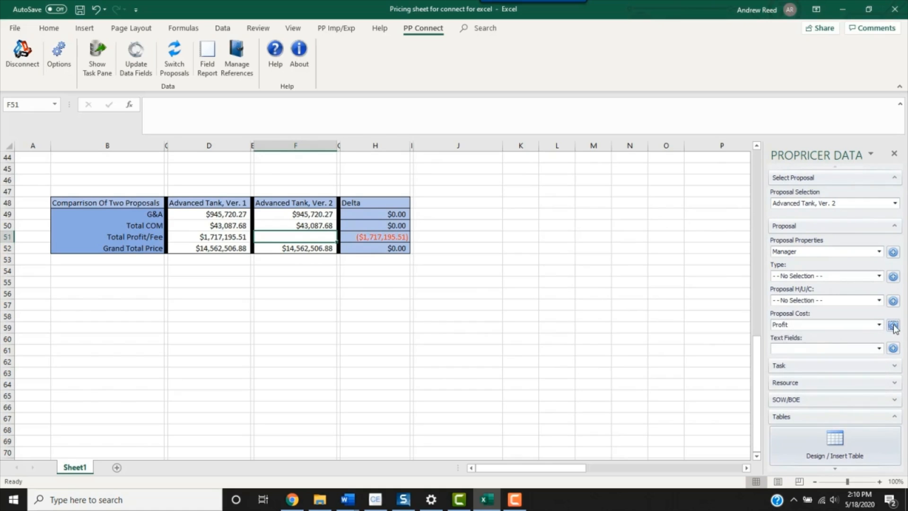
Examine the Delta formulas for Total COM, Grand Total Price and Total Profit/Fee in the comparison table
left_click(395, 214)
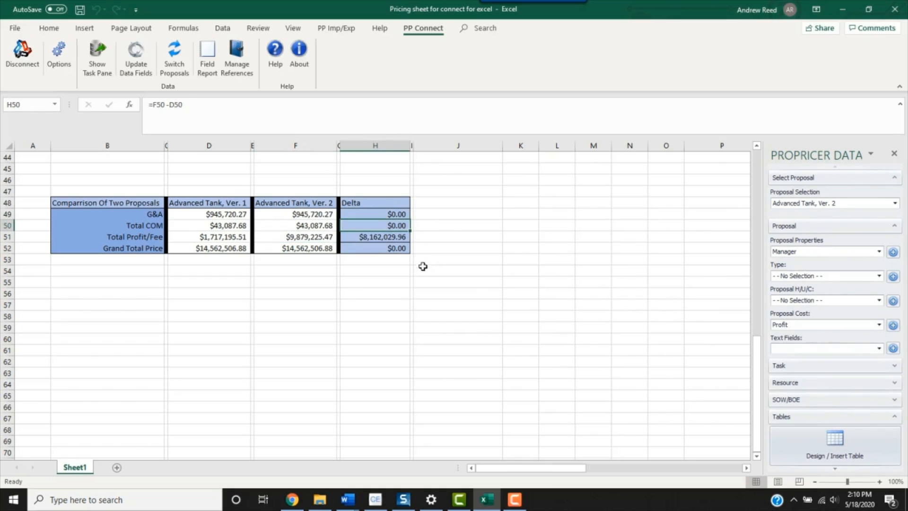
left_click(392, 247)
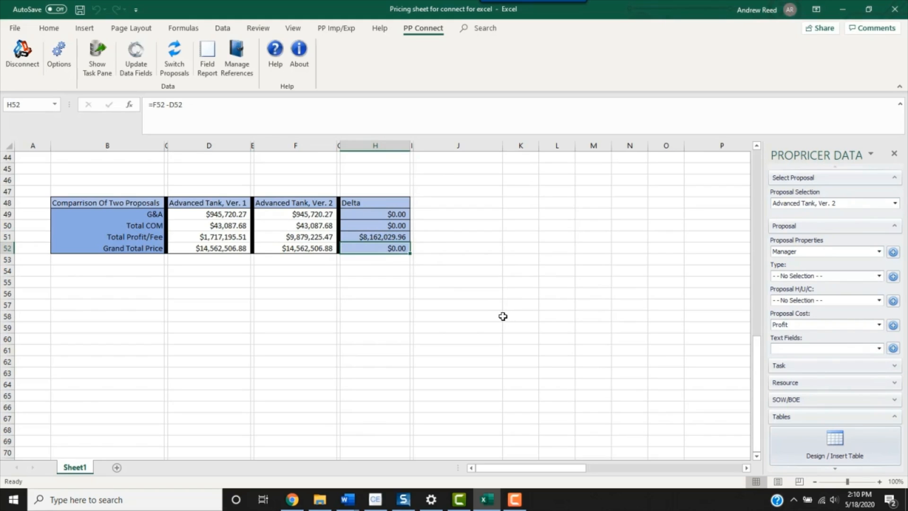
left_click(385, 236)
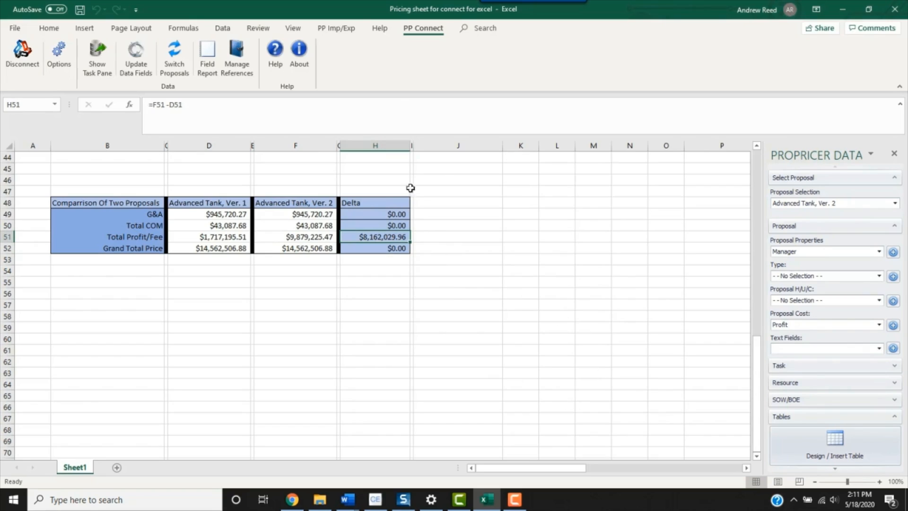
Review the workbook's references in Manage References, mark the Junior Engineer and Fabrication G&A entries, and close without applying an action
left_click(233, 58)
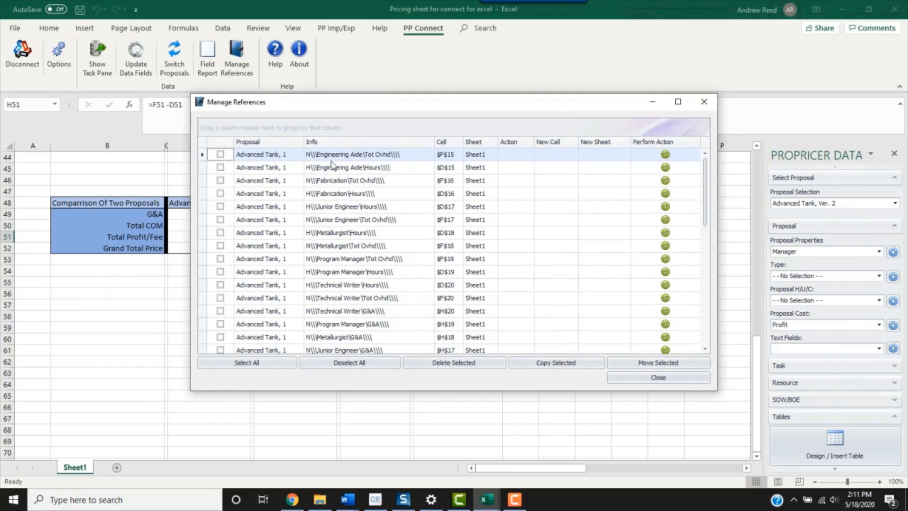
scroll(361, 203, "down", 10)
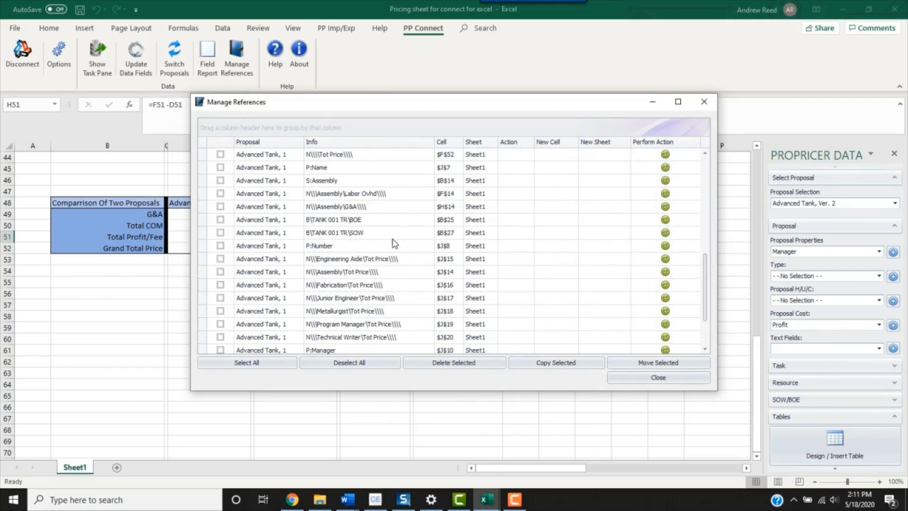
scroll(397, 249, "up", 5)
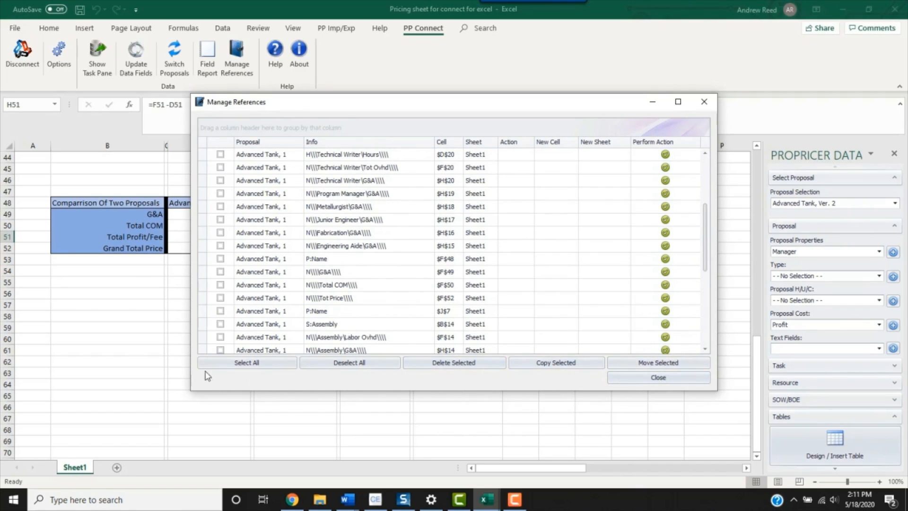
left_click(221, 220)
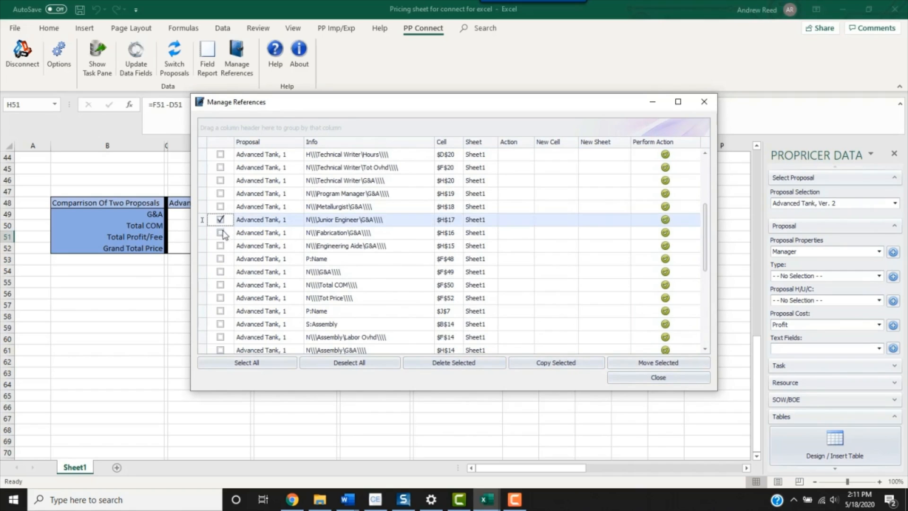
left_click(221, 232)
left_click(684, 381)
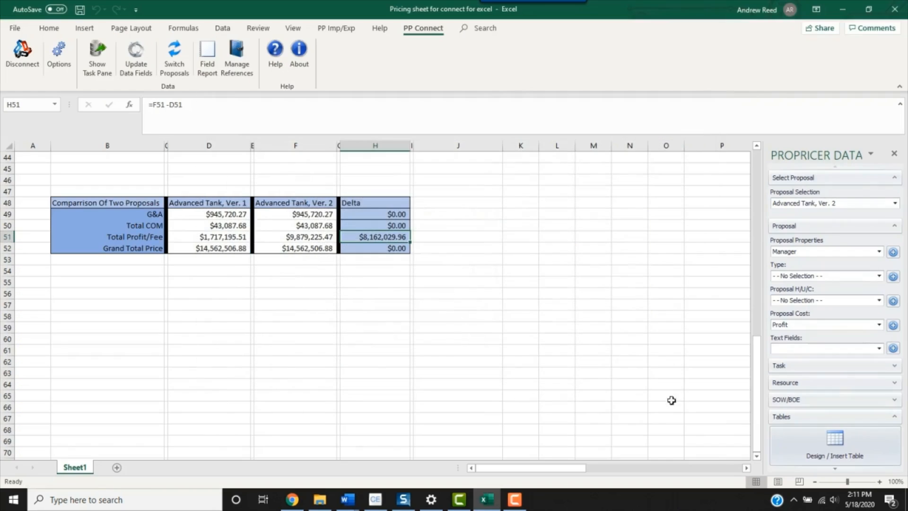
Look over the completed pricing sheet, the inserted resource-by-year table and the comparison of the two proposals
left_click_drag(755, 368, 755, 154)
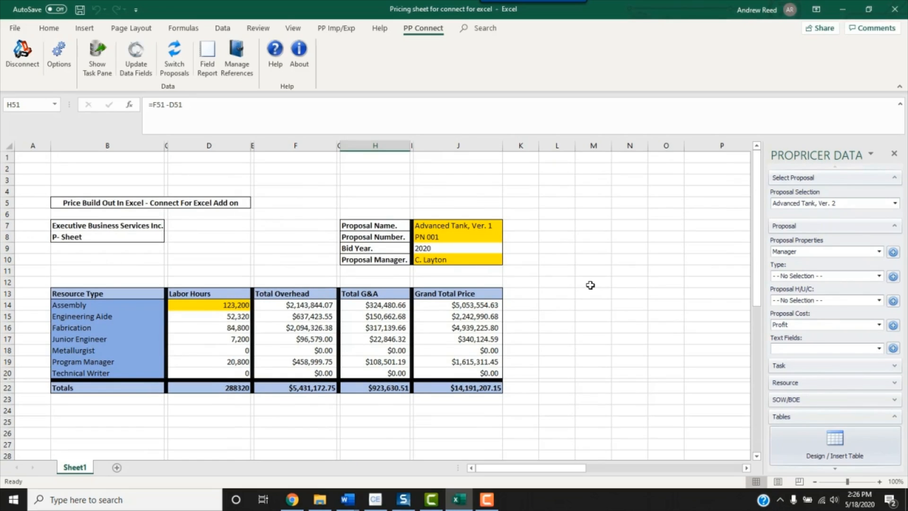
left_click_drag(512, 472, 609, 472)
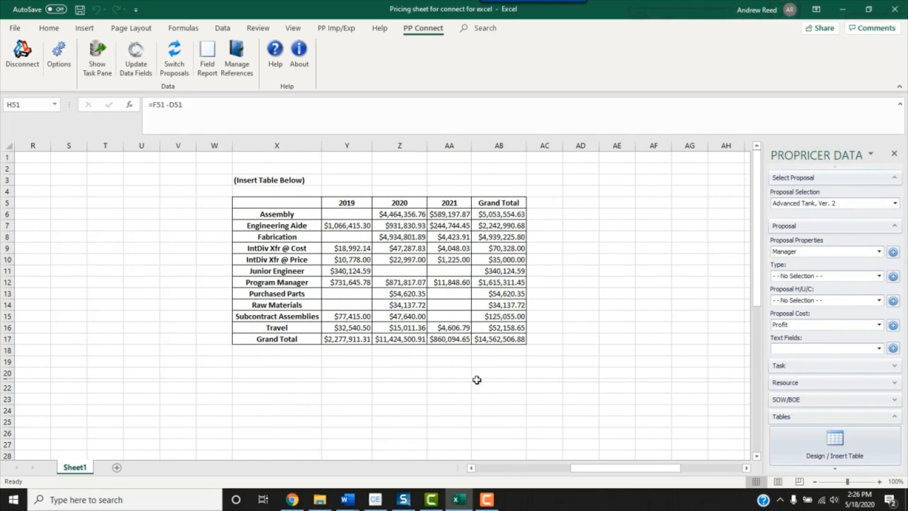
left_click_drag(604, 468, 487, 466)
scroll(458, 433, "down", 6)
scroll(459, 434, "down", 7)
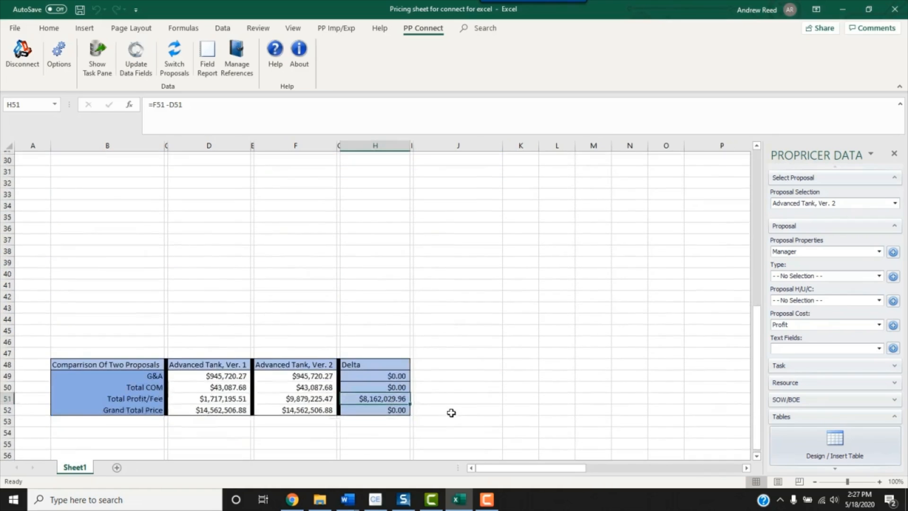